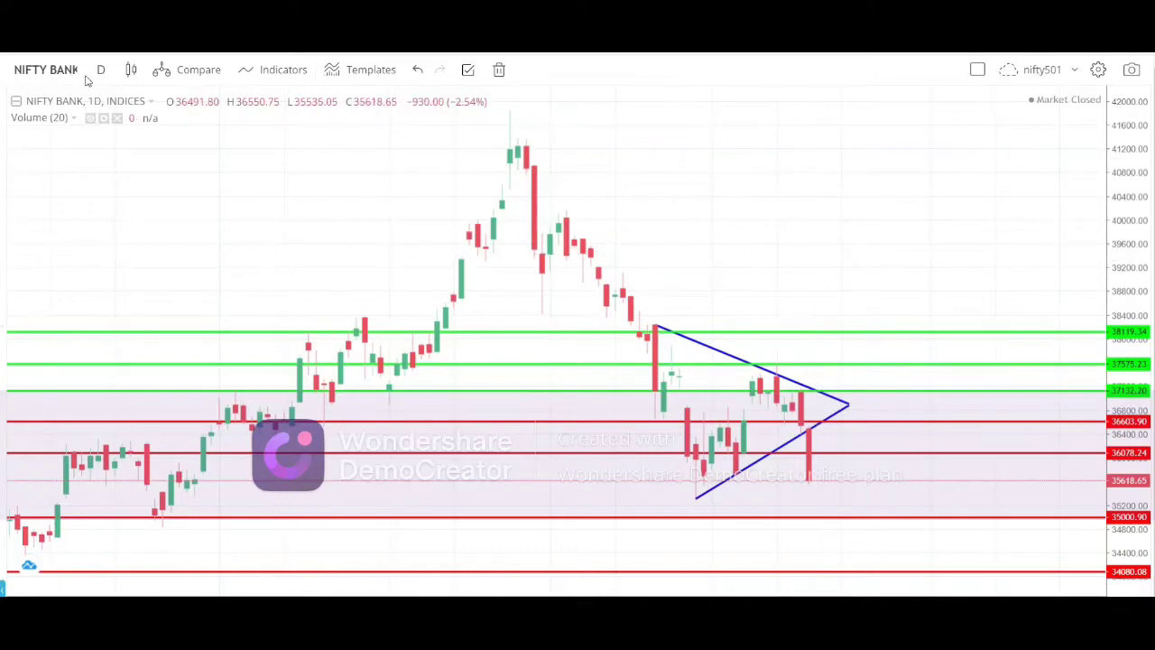
# - Keep the NIFTY BANK chart on the 1 day interval
pyautogui.click(101, 70)
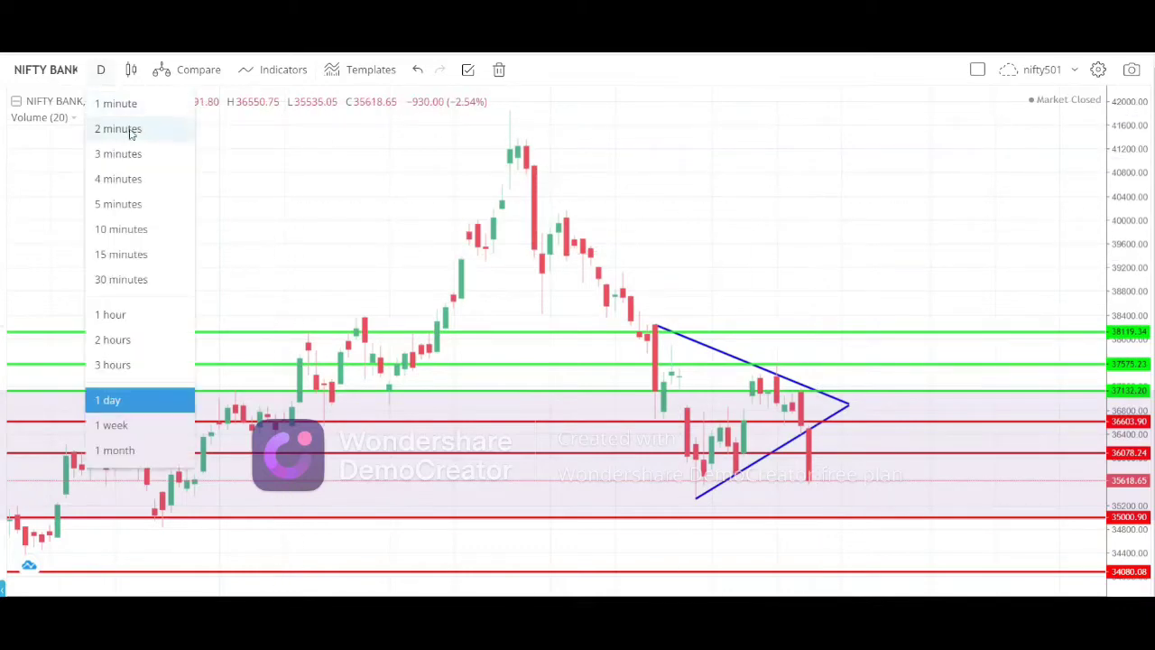
pyautogui.click(125, 400)
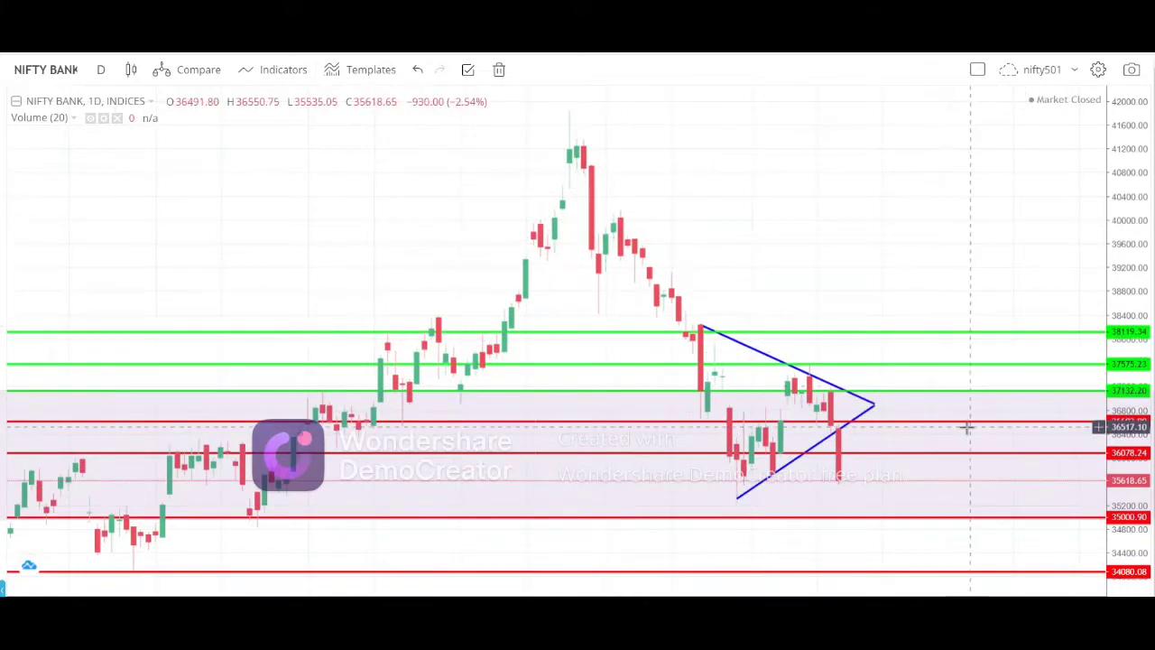
pyautogui.scroll(4, 993, 493)
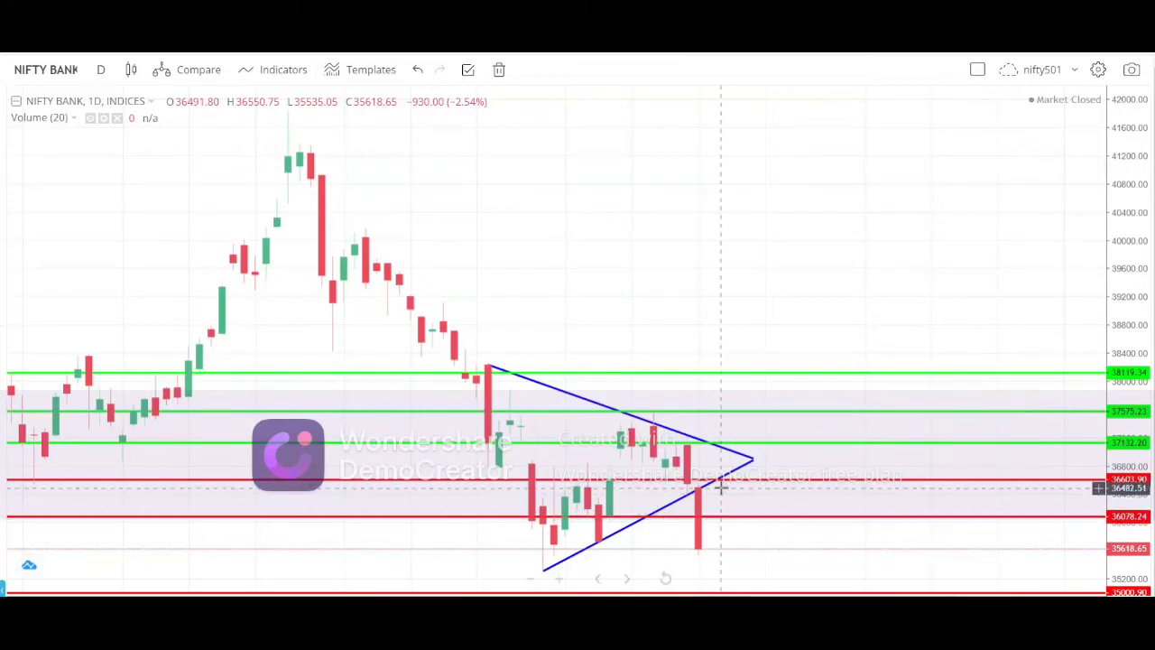
# - Delete the red horizontal support line at 36603.90
pyautogui.moveTo(710, 529); pyautogui.dragTo(784, 522)
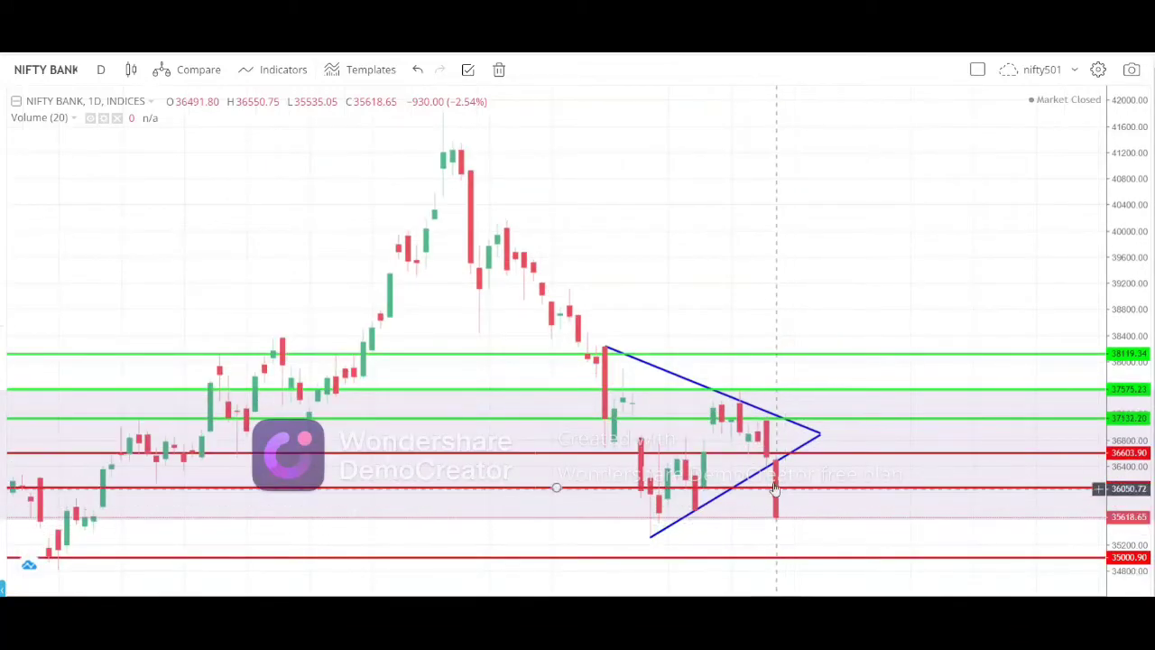
pyautogui.click(955, 455)
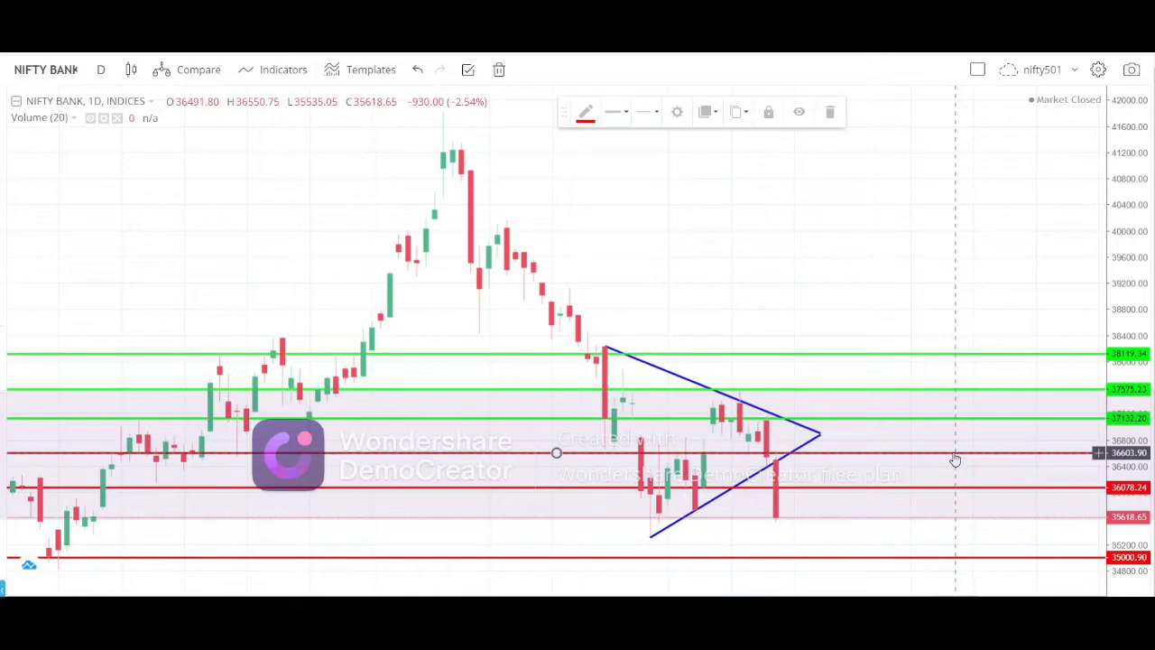
pyautogui.press('Delete')
pyautogui.scroll(1, 968, 494)
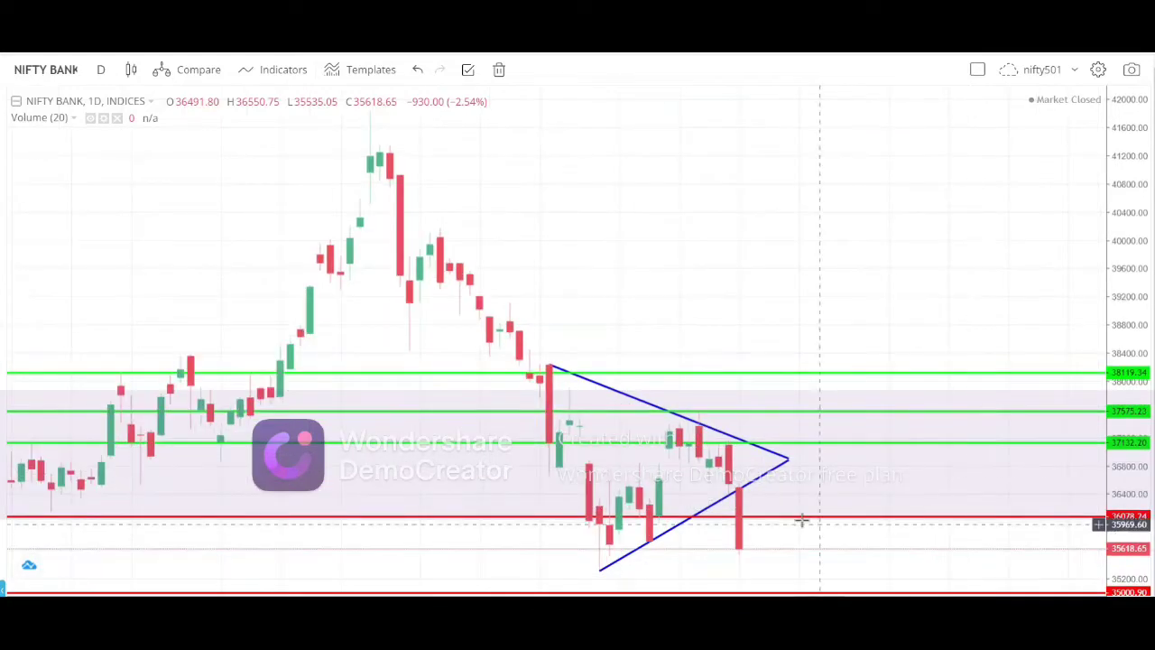
pyautogui.scroll(-2, 1048, 534)
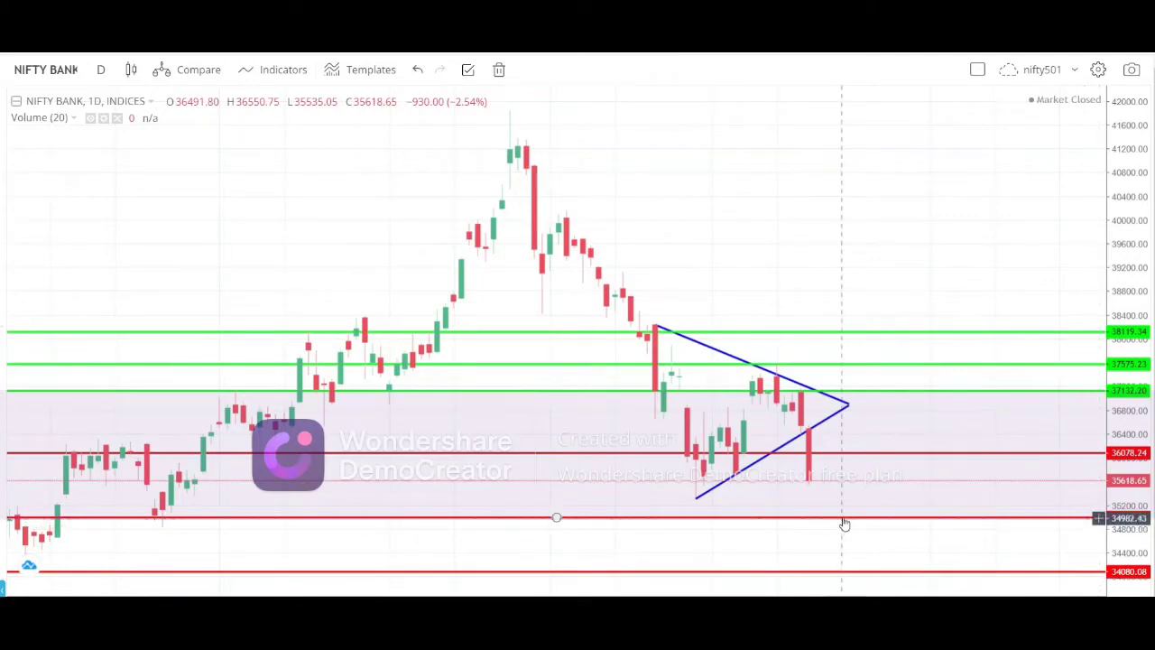
pyautogui.moveTo(850, 524); pyautogui.dragTo(851, 523)
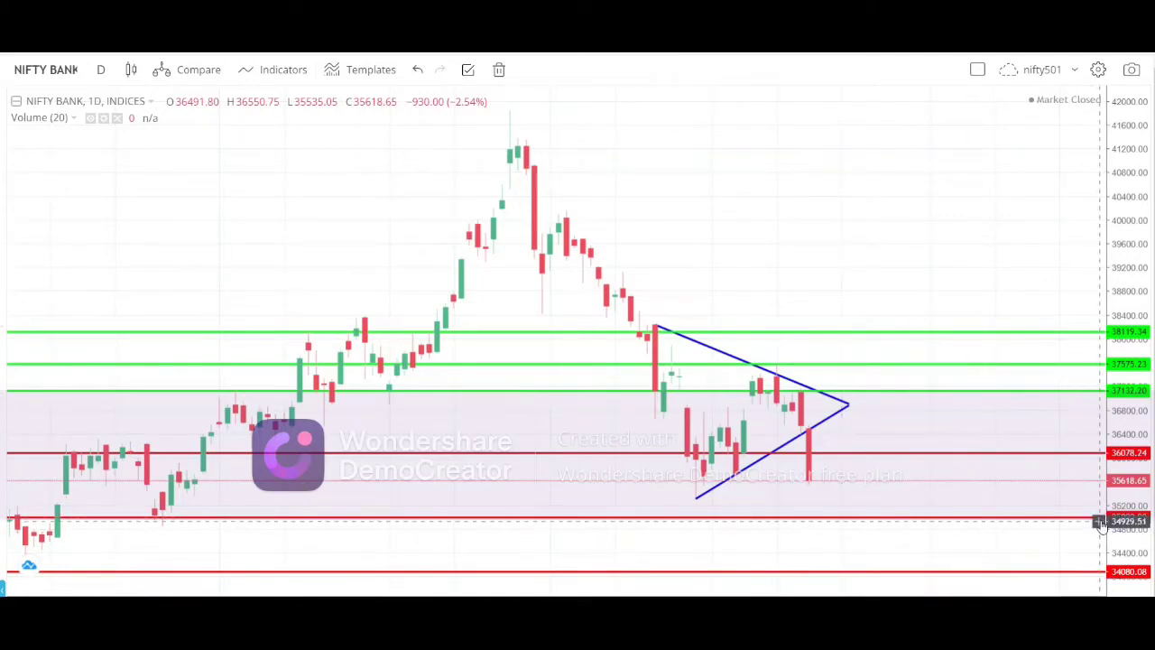
pyautogui.scroll(-1, 632, 523)
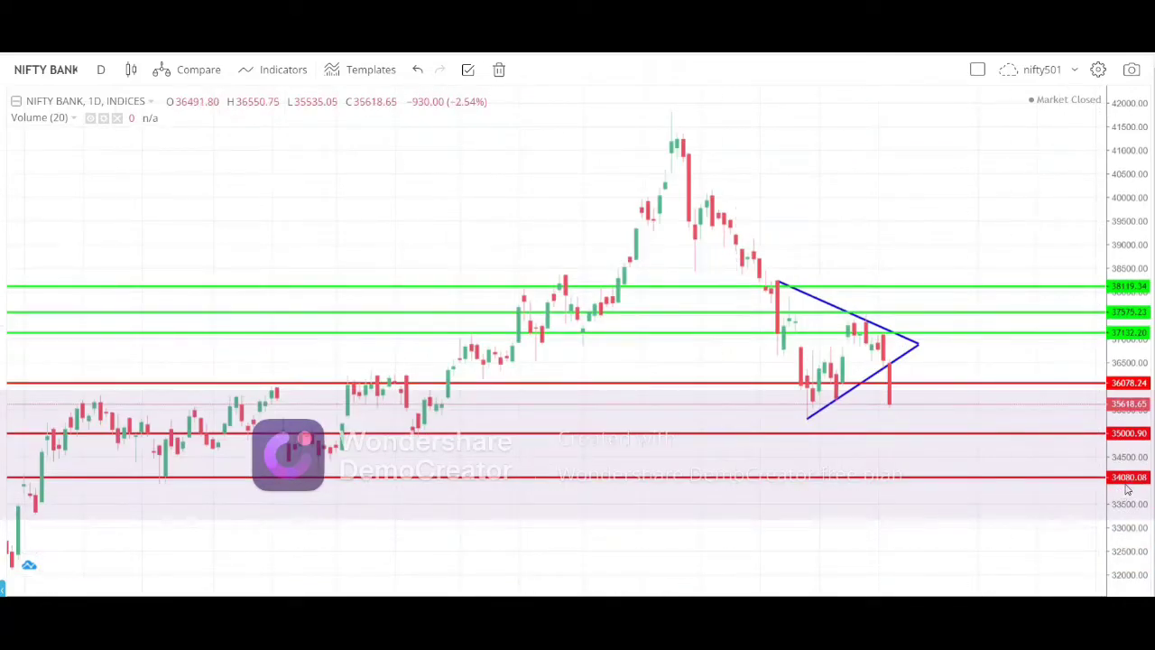
pyautogui.scroll(1, 1099, 488)
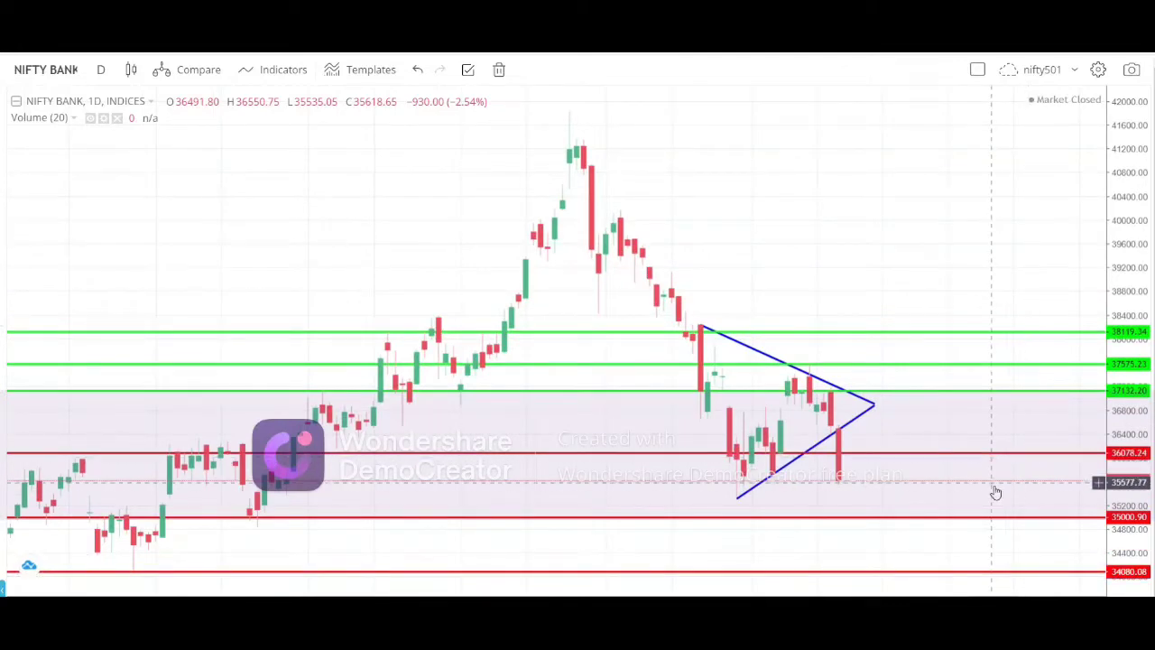
pyautogui.scroll(1, 998, 577)
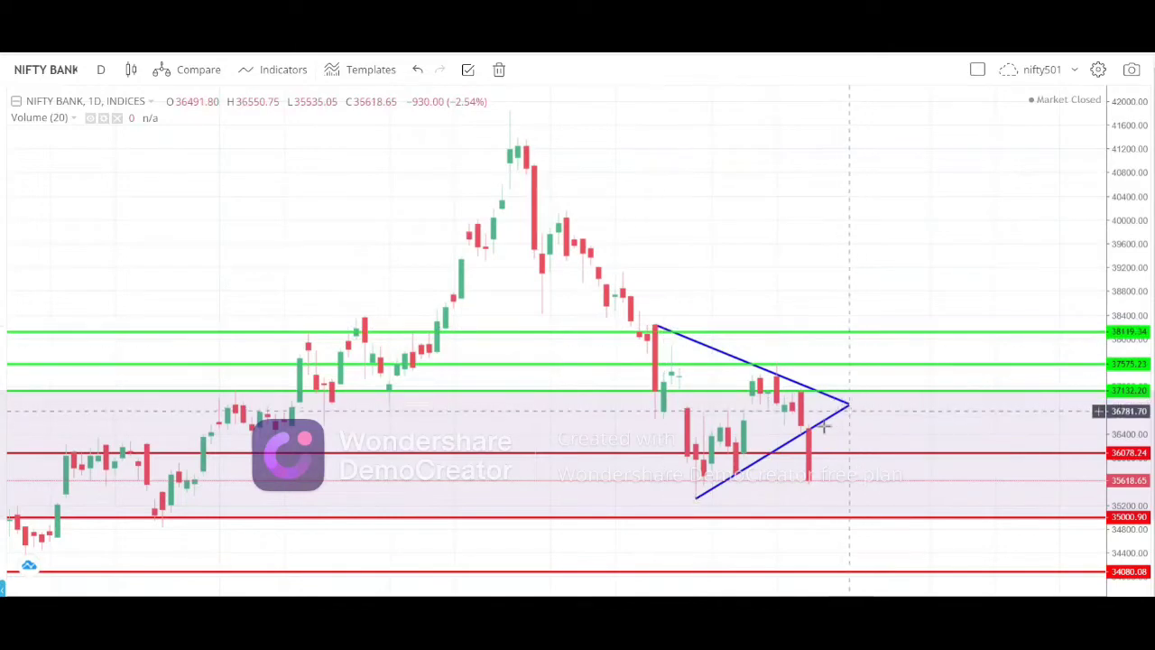
pyautogui.scroll(1, 807, 434)
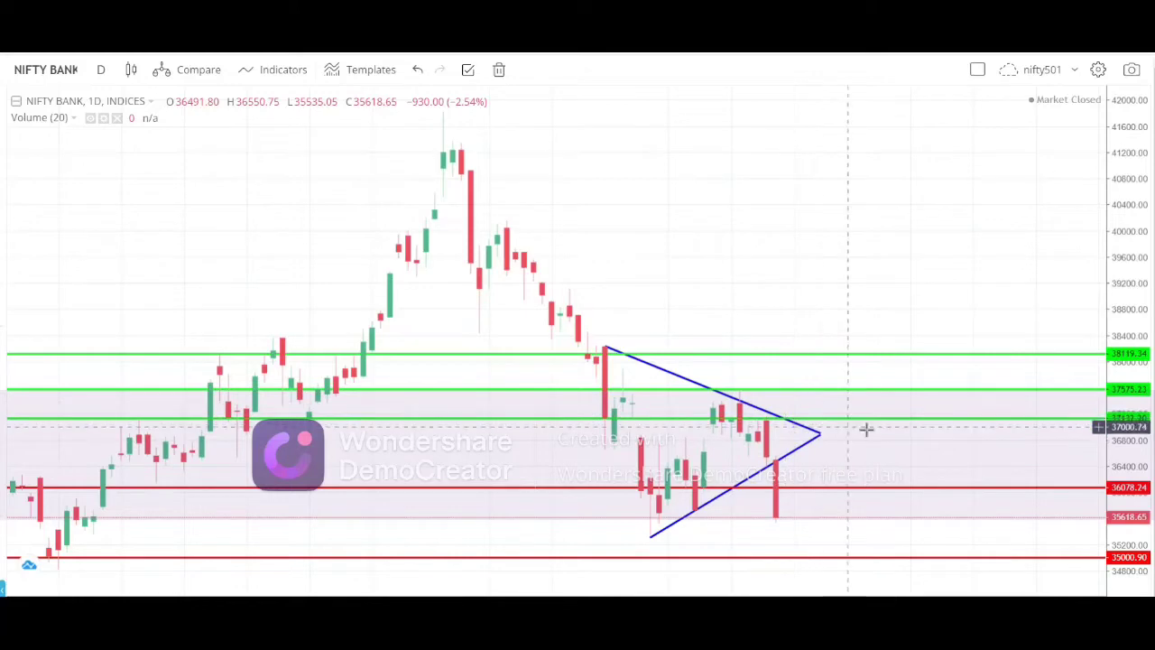
pyautogui.scroll(2, 958, 456)
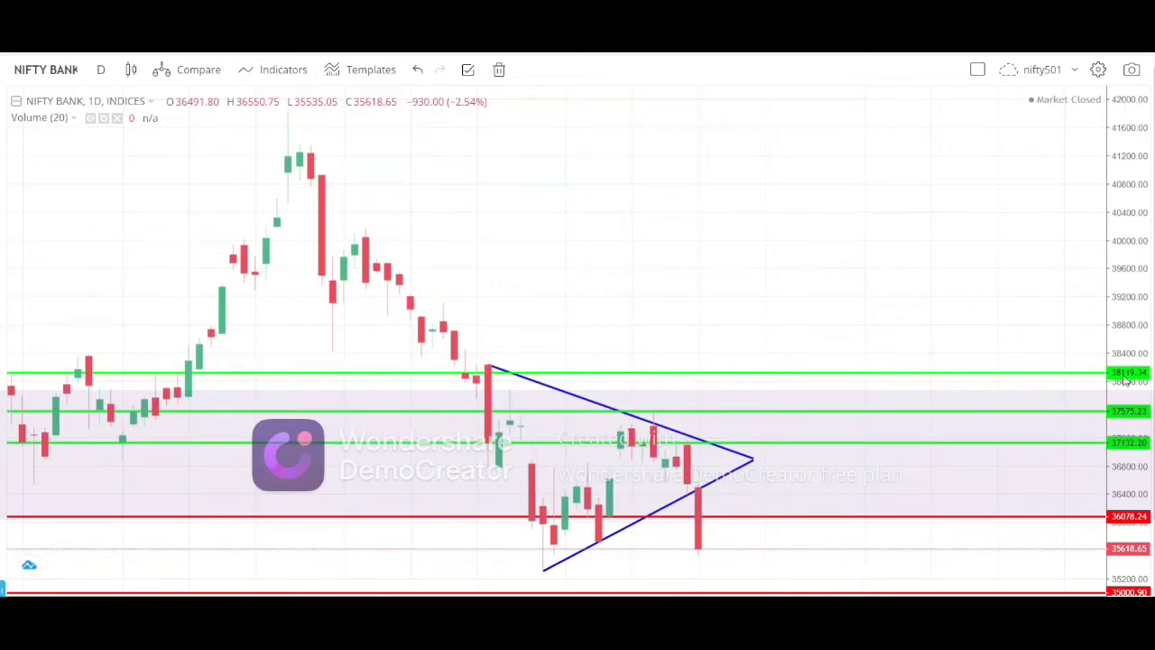
pyautogui.scroll(-2, 965, 413)
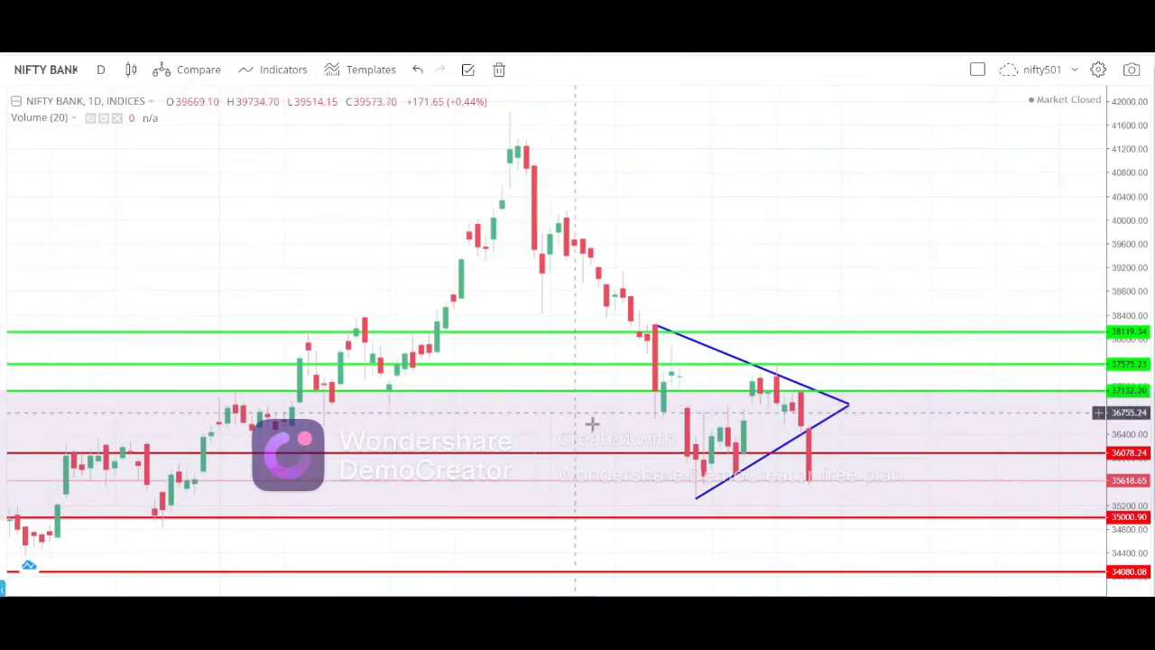
# - Switch the chart to 5-minute candles and pan across the recent candles
pyautogui.click(101, 69)
pyautogui.click(118, 204)
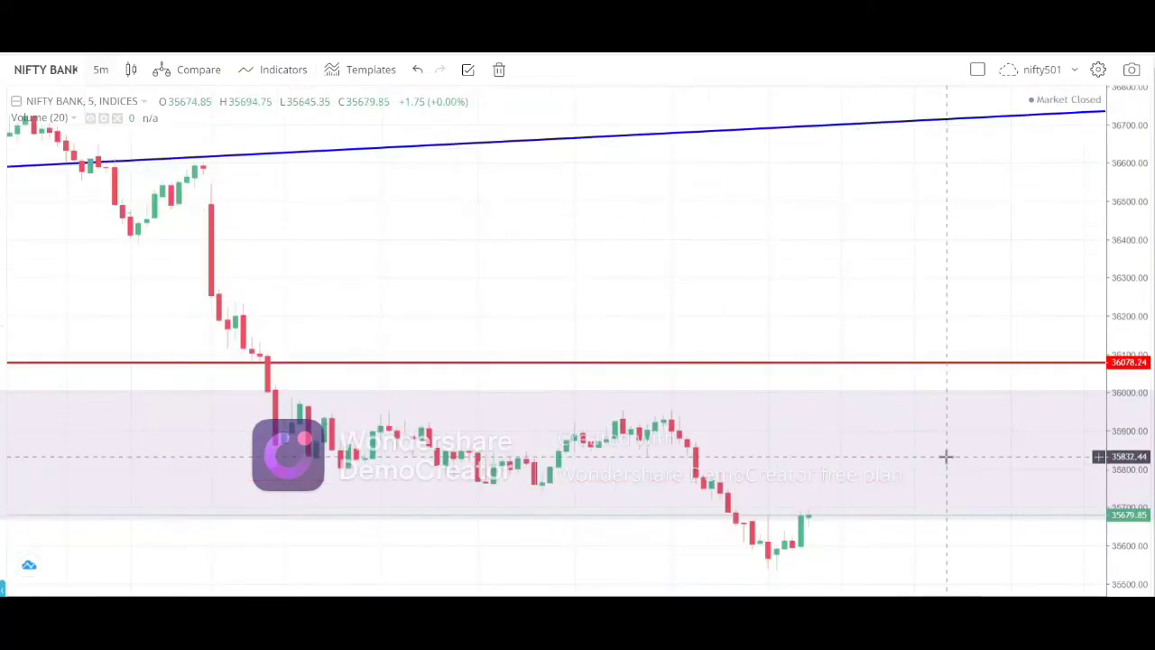
pyautogui.moveTo(929, 385); pyautogui.dragTo(702, 322)
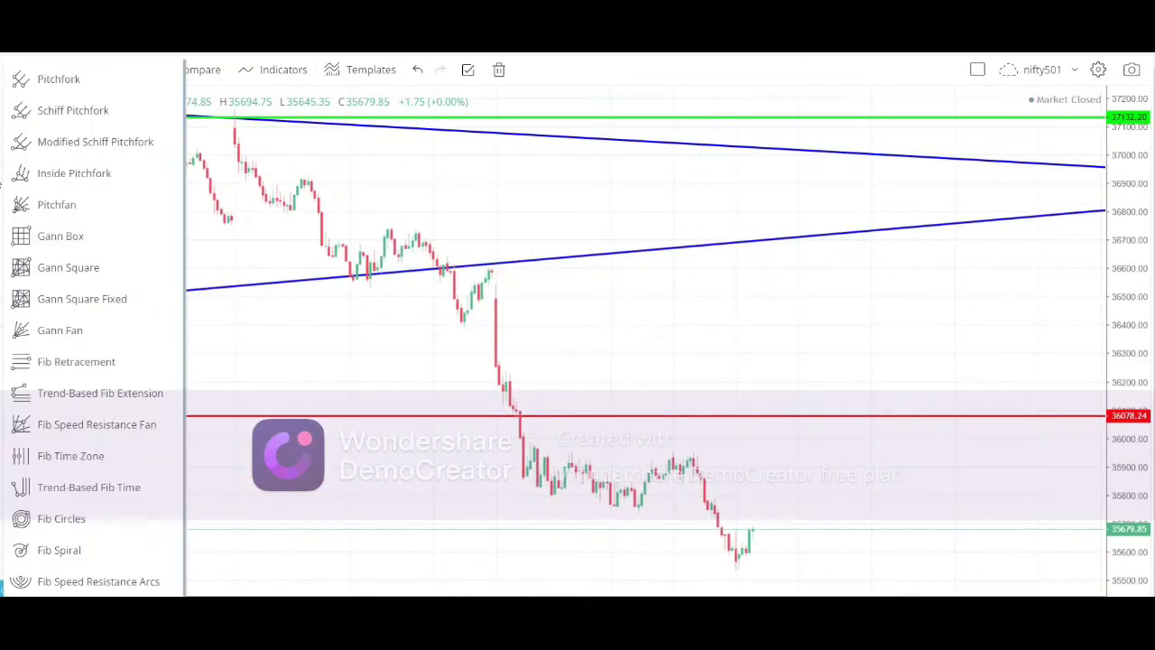
# - Brush a freehand cup-shaped curve along the price fall and rebound
pyautogui.click(3, 195)
pyautogui.click(32, 209)
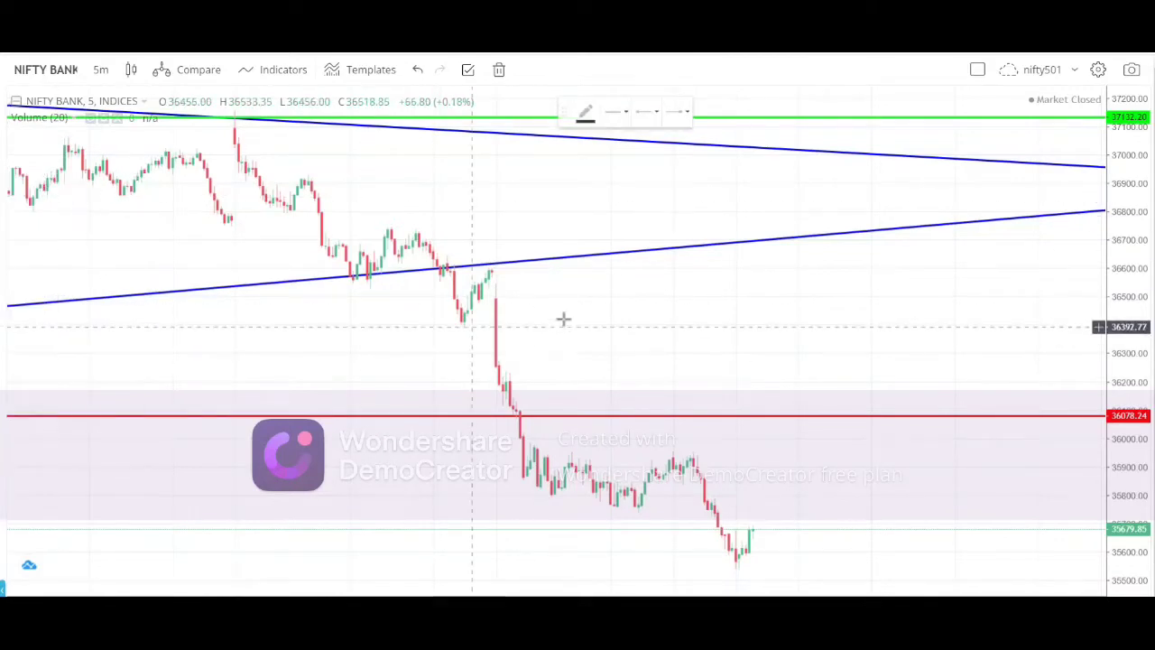
pyautogui.moveTo(497, 271)
pyautogui.mouseDown()
pyautogui.moveTo(513, 415)
pyautogui.moveTo(606, 531)
pyautogui.moveTo(683, 490)
pyautogui.moveTo(696, 457)
pyautogui.moveTo(726, 536)
pyautogui.moveTo(762, 556)
pyautogui.moveTo(805, 539)
pyautogui.moveTo(819, 490)
pyautogui.mouseUp()
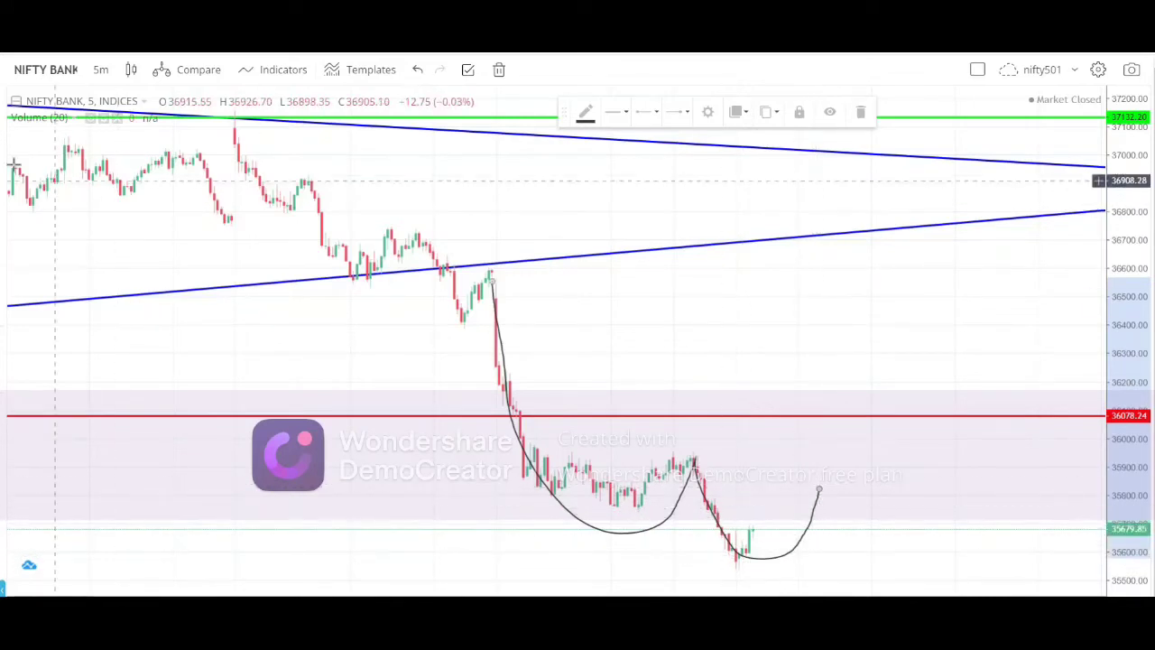
# - Draw a trend line from the recent peak near 36506 down to about 35489
pyautogui.click(2, 144)
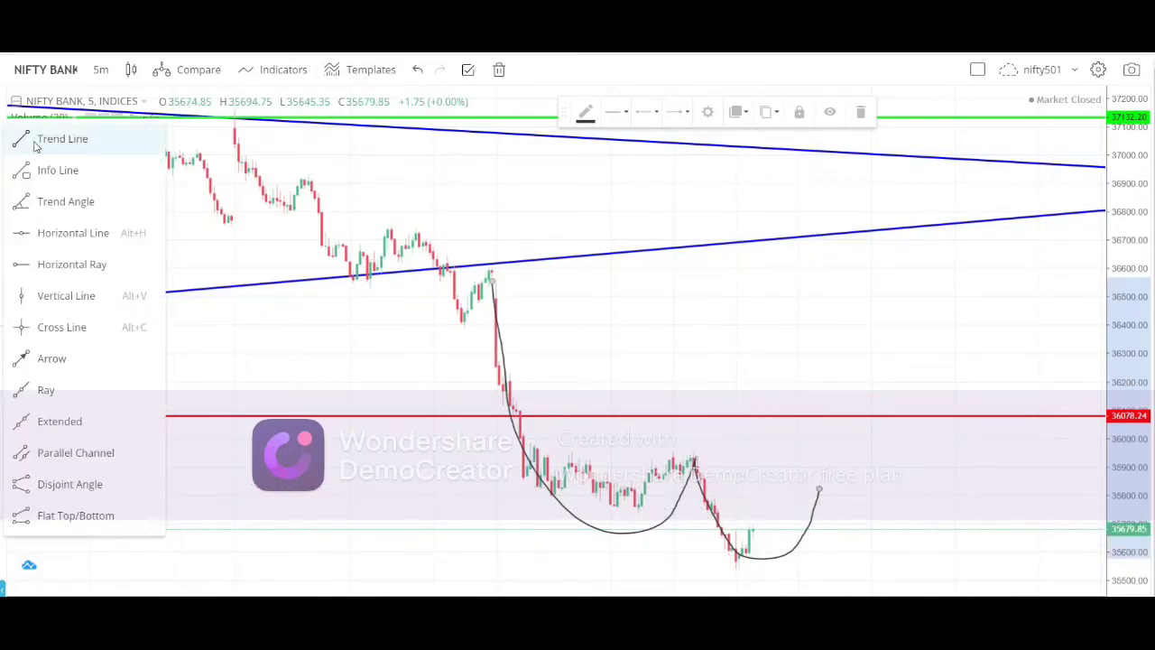
pyautogui.click(36, 138)
pyautogui.click(492, 295)
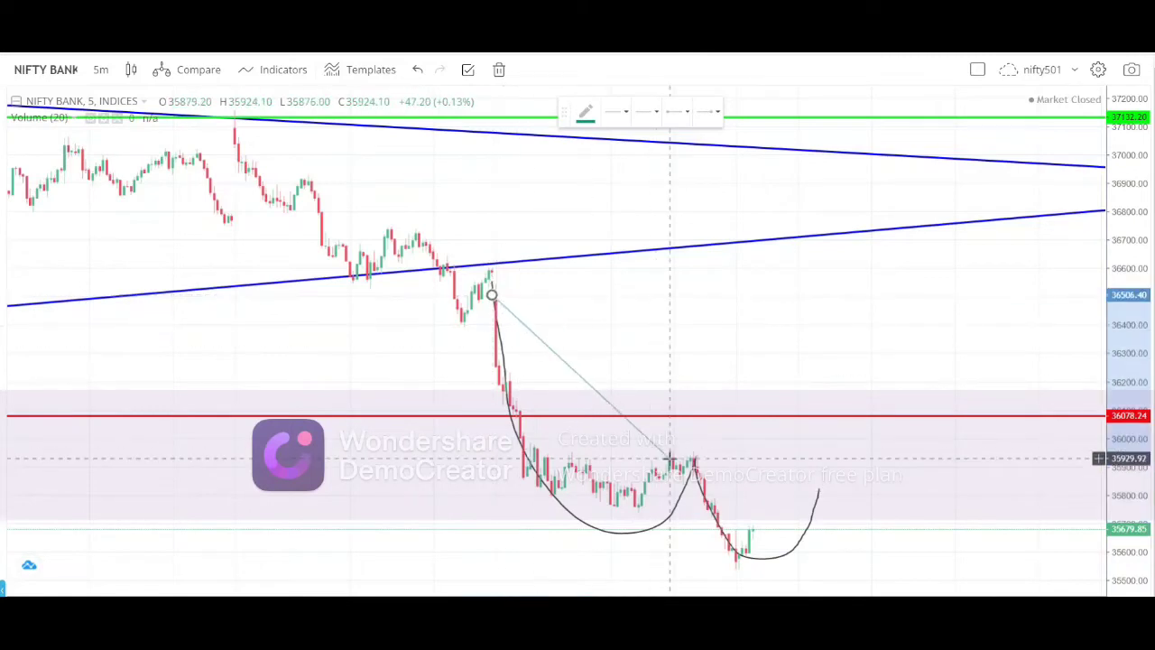
pyautogui.click(860, 584)
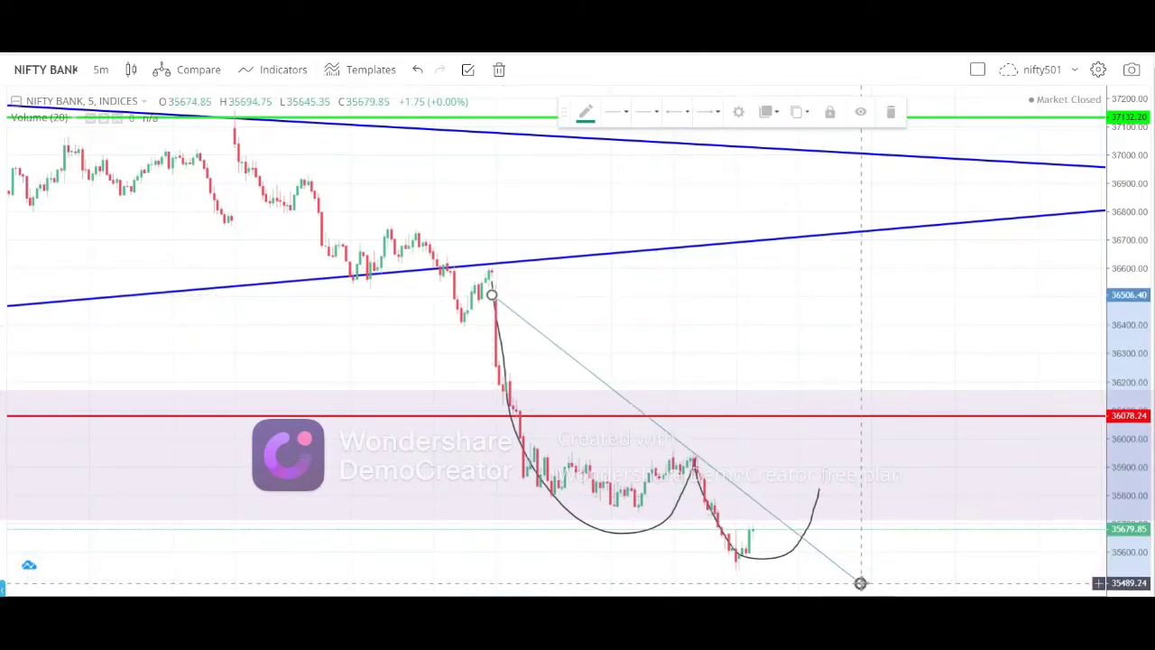
# - Make the trend line blue with a thicker line width
pyautogui.click(586, 113)
pyautogui.click(672, 161)
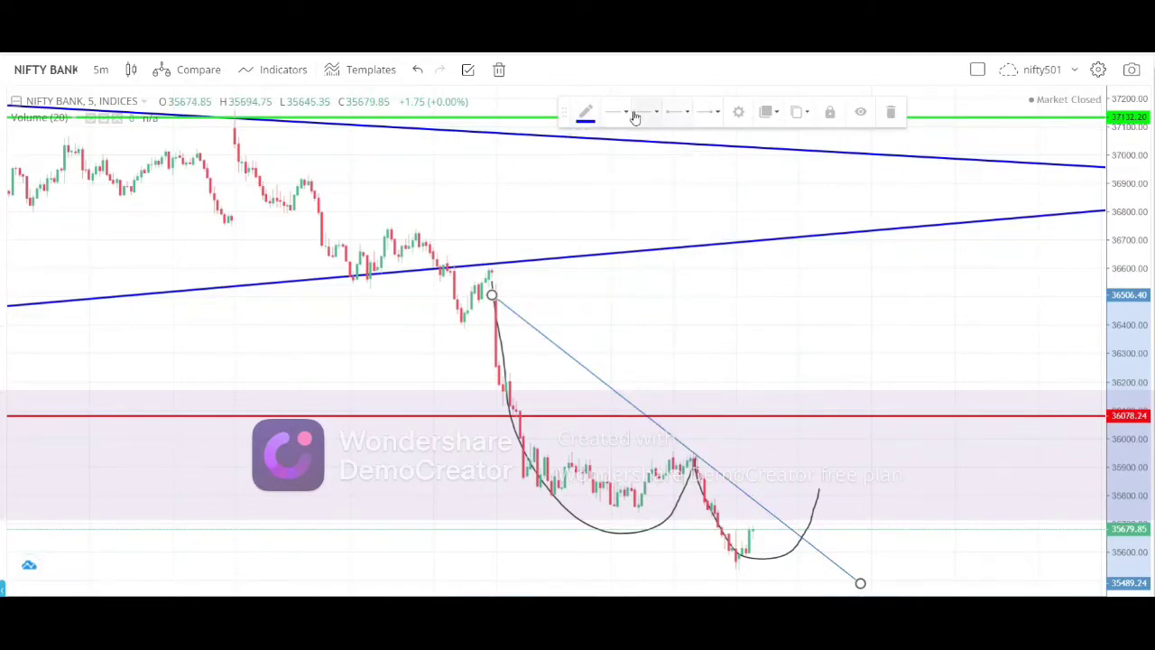
pyautogui.click(628, 118)
pyautogui.click(673, 148)
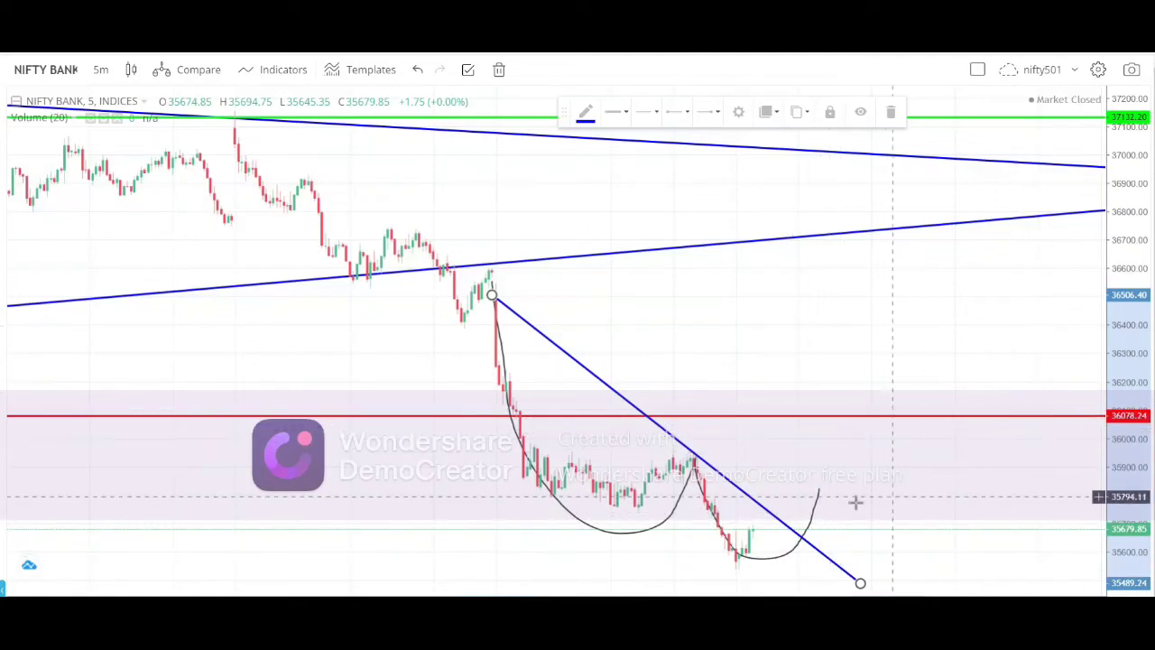
# - Switch the chart to daily candles and zoom in on the recent bars
pyautogui.scroll(-3, 775, 485)
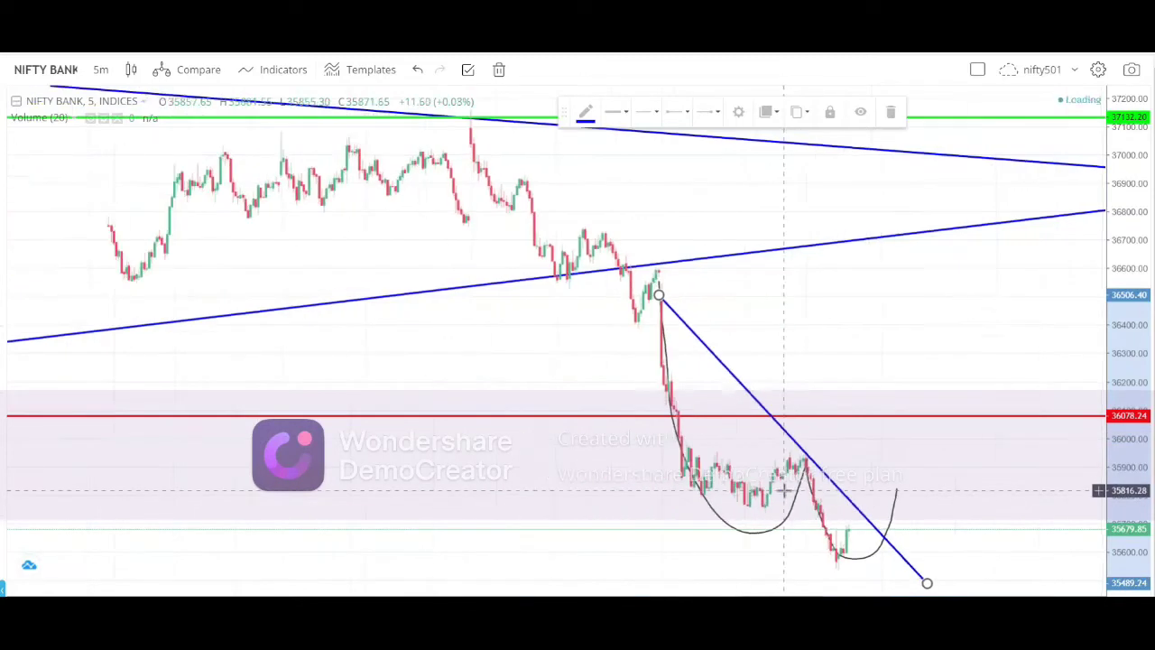
pyautogui.click(101, 69)
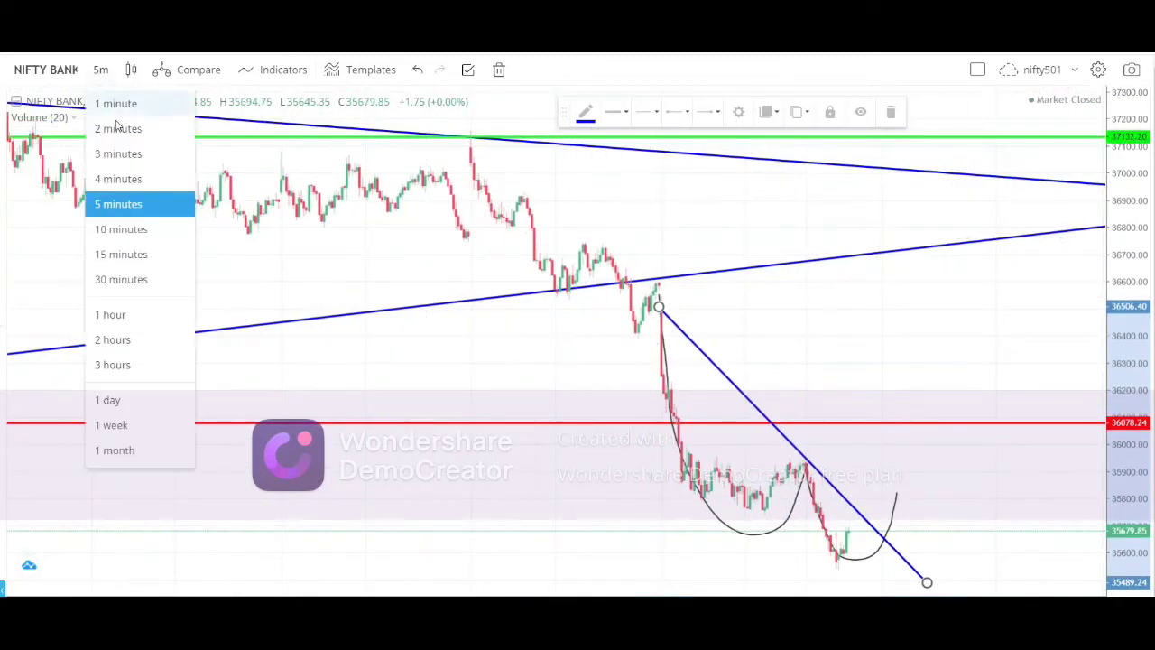
pyautogui.click(117, 403)
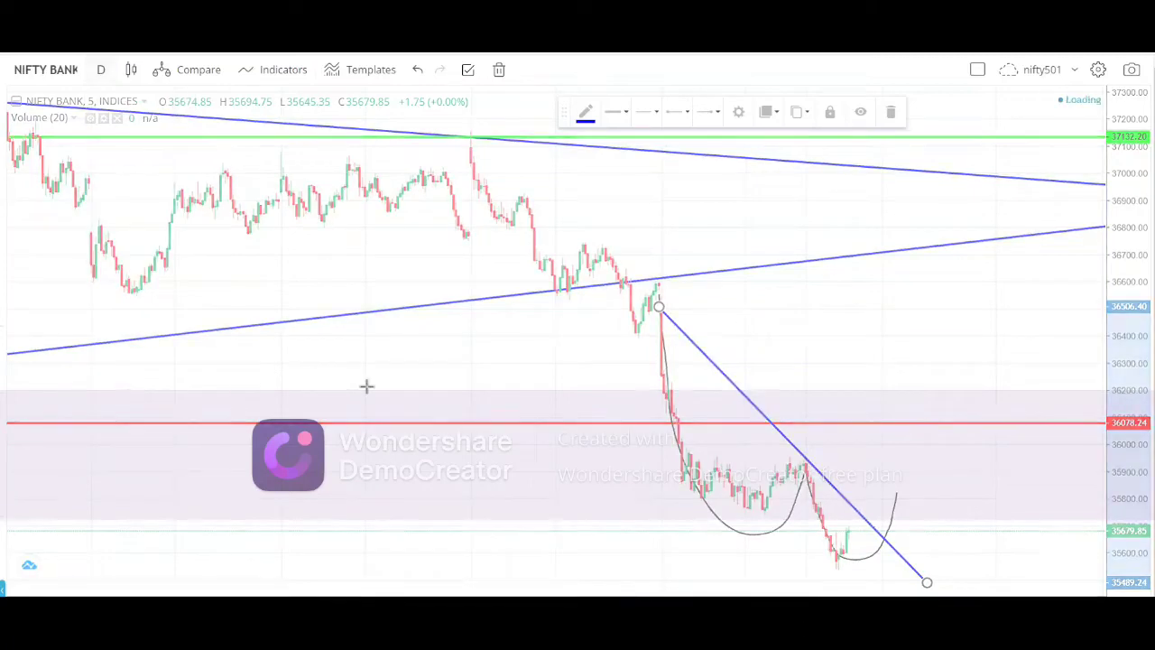
pyautogui.scroll(5, 626, 418)
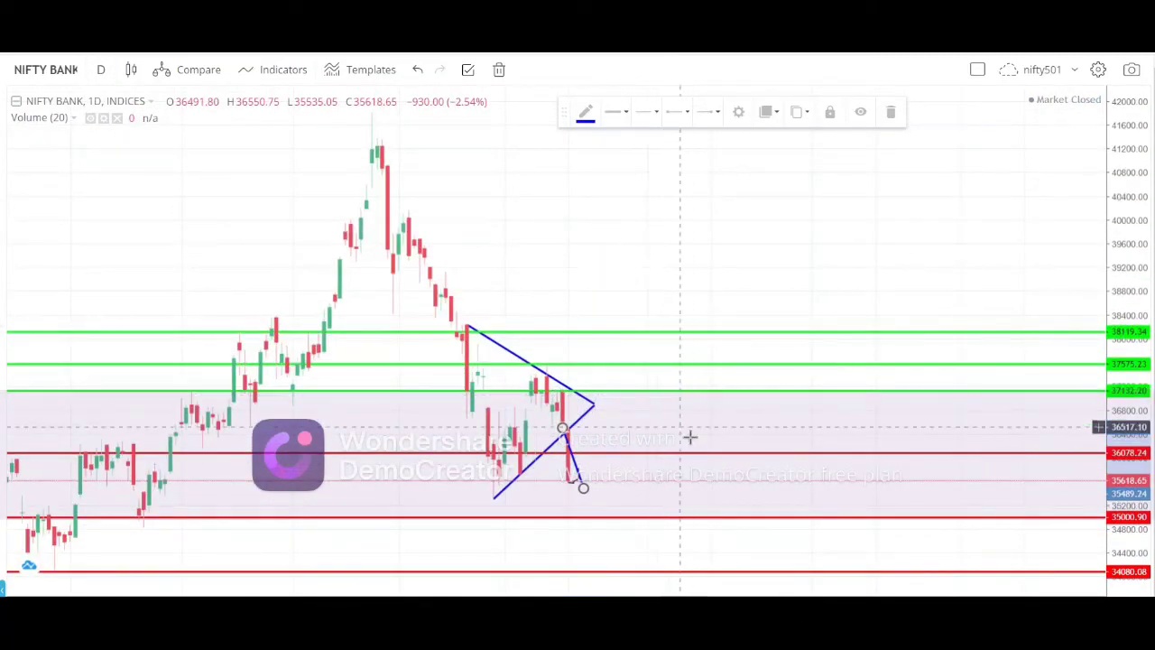
pyautogui.scroll(-1, 696, 451)
pyautogui.scroll(-1, 695, 446)
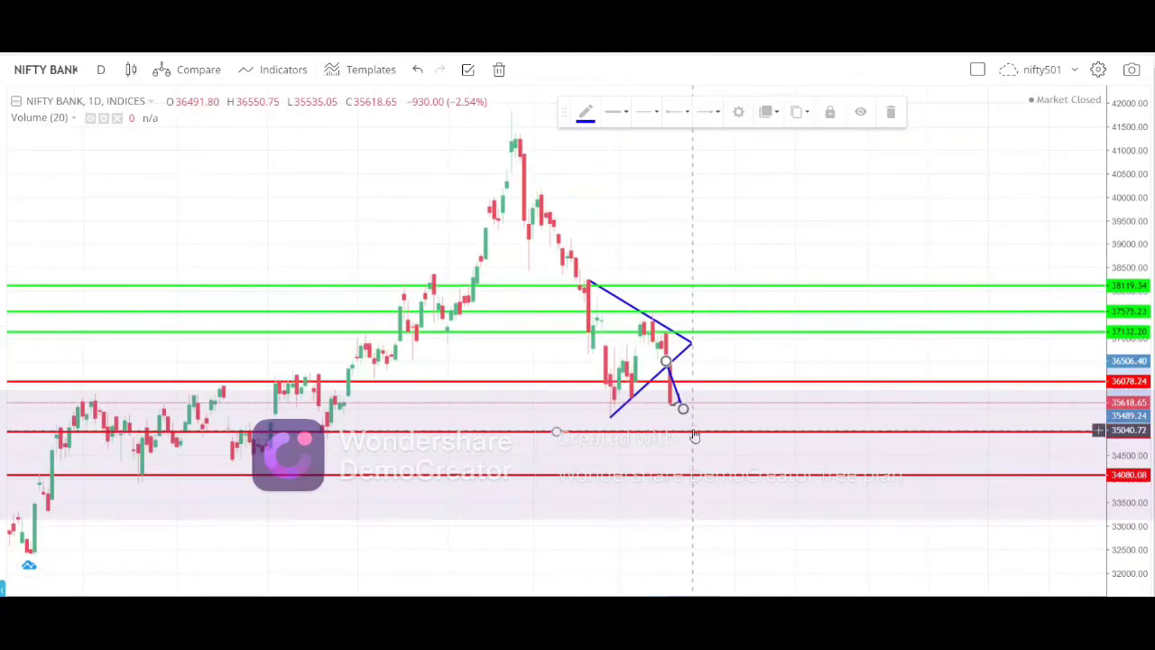
pyautogui.scroll(2, 695, 436)
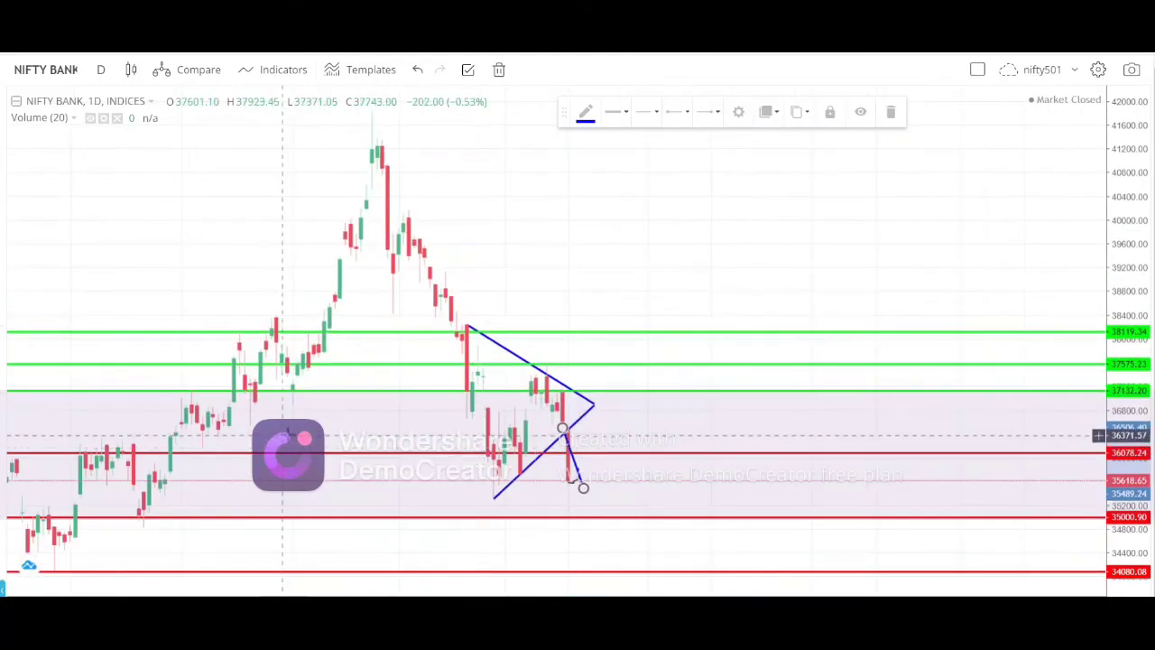
pyautogui.hscroll(-5, 722, 447)
pyautogui.scroll(1, 698, 448)
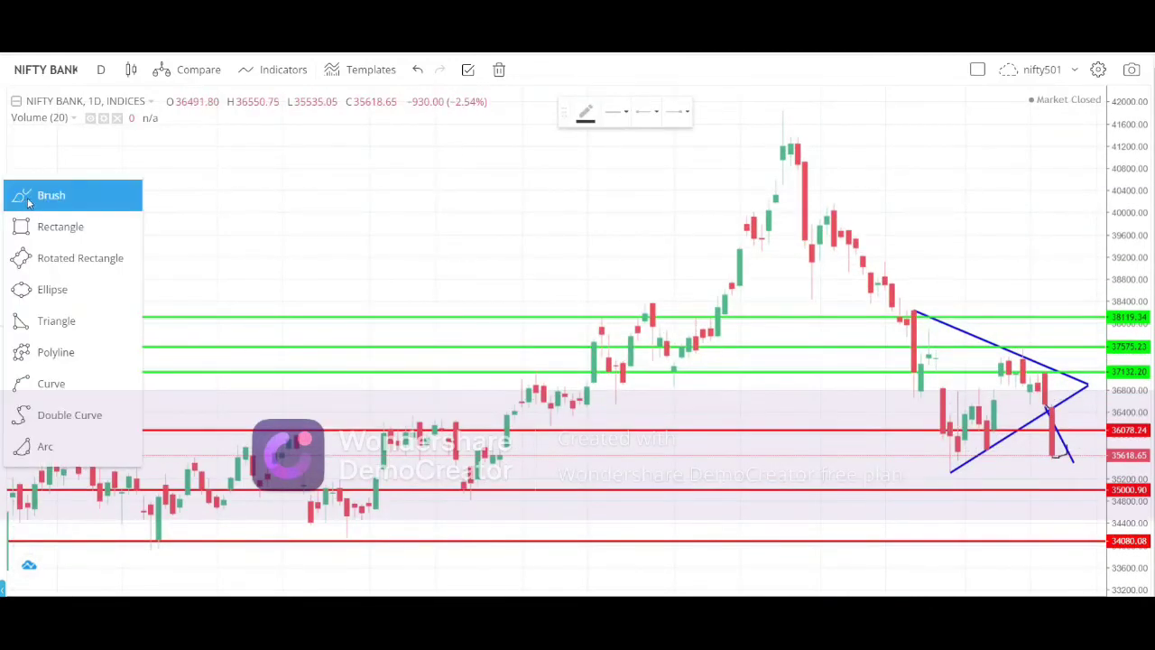
# - Brush a small freehand circle around candles just below the 36078.24 level
pyautogui.moveTo(494, 418); pyautogui.dragTo(496, 424)
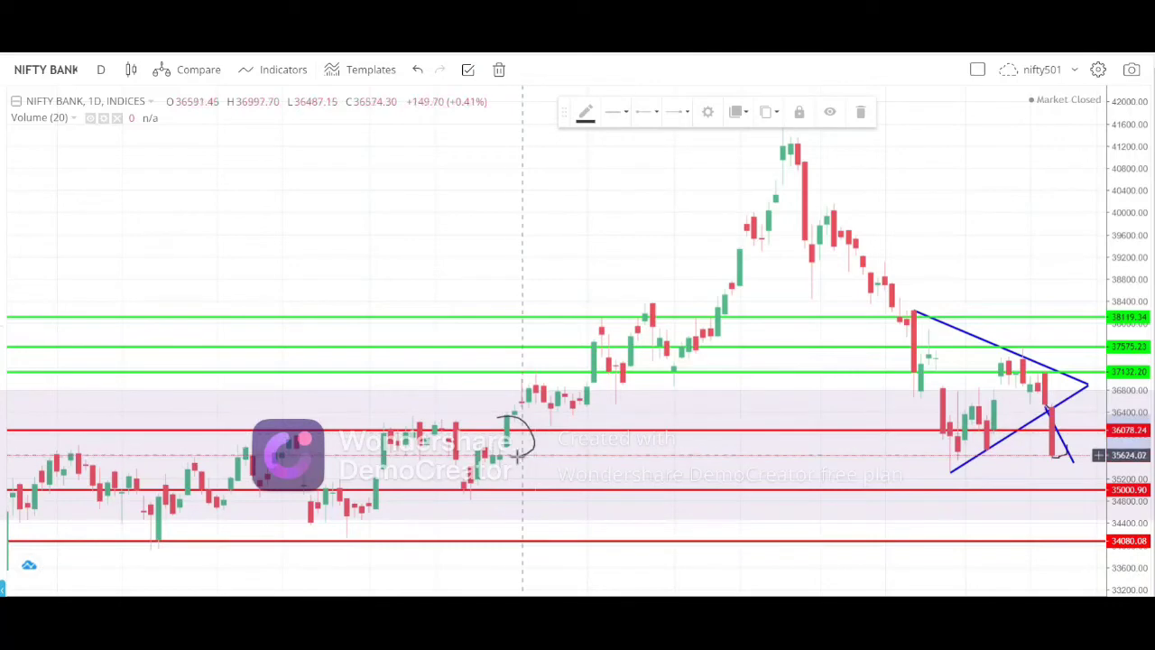
pyautogui.scroll(-2, 444, 549)
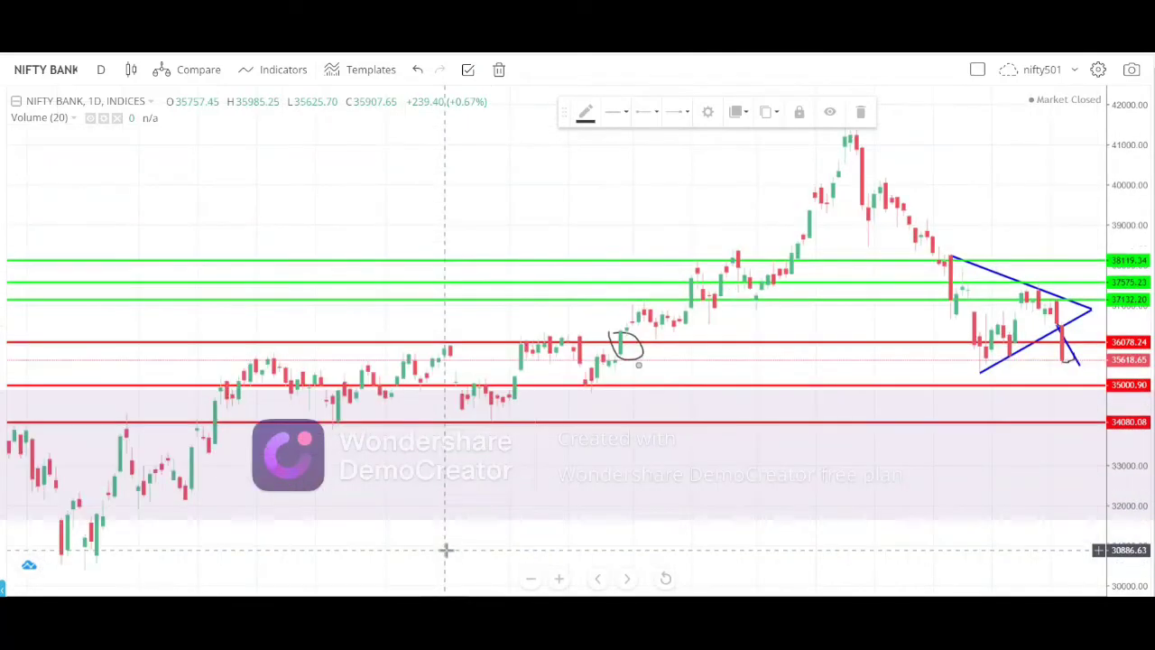
pyautogui.scroll(1, 399, 520)
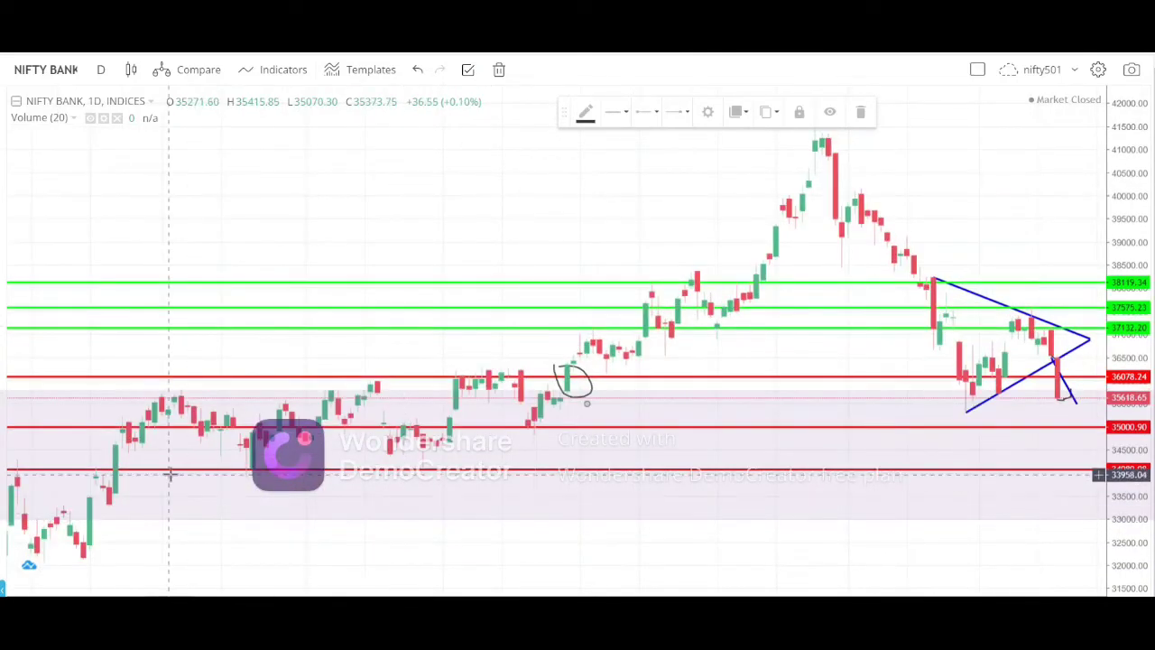